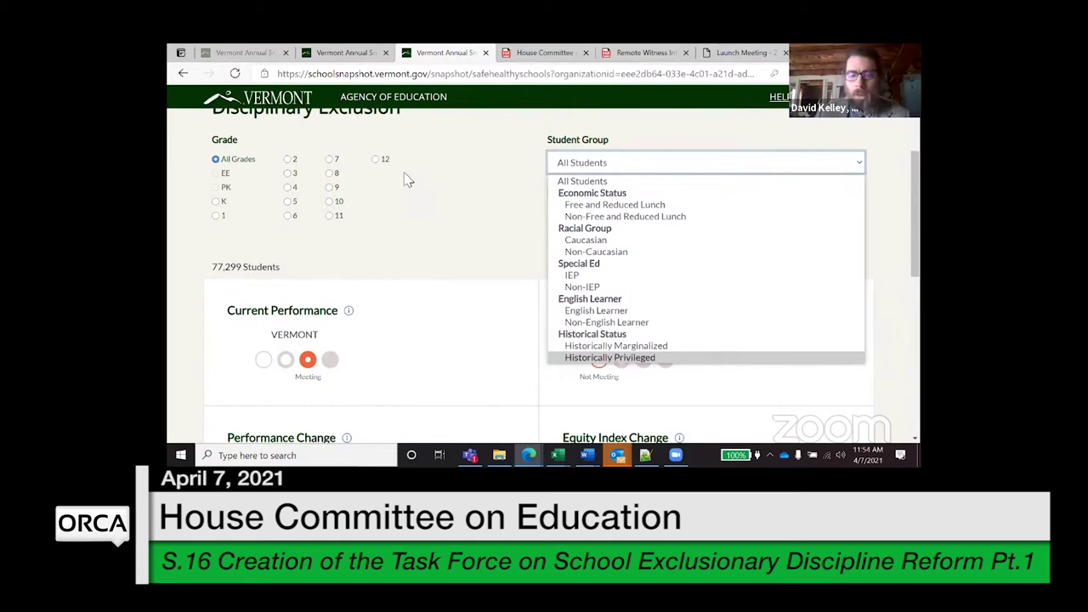
- Dismiss the open student group choices and review the statewide Disciplinary Exclusion page's performance and equity indicators for all students
{"action": "left_click", "coordinate": [452, 201]}
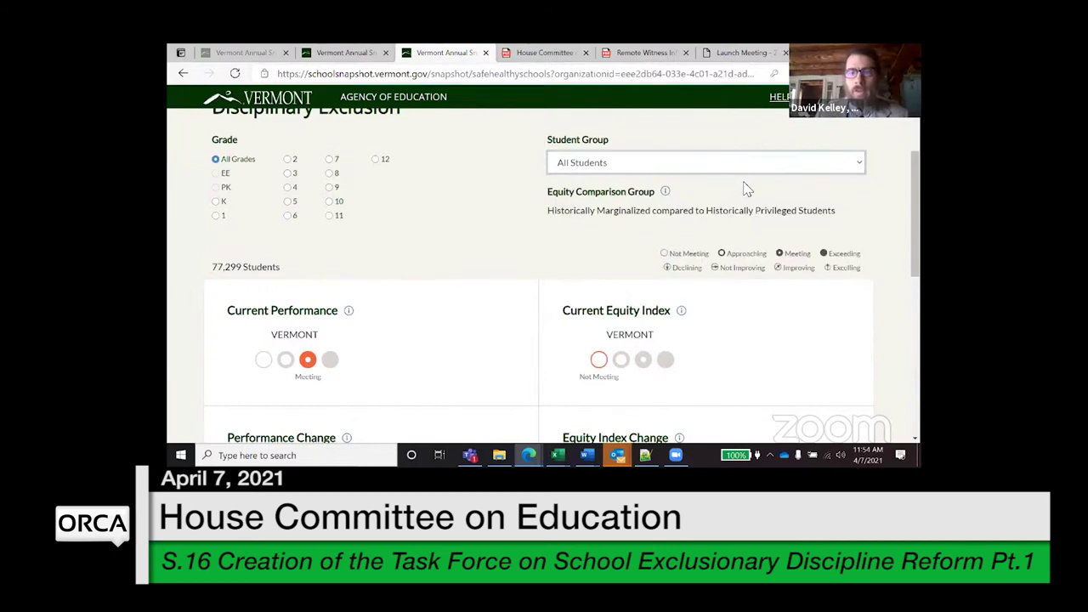
{"action": "scroll", "coordinate": [746, 189], "scroll_direction": "up", "scroll_amount": 2}
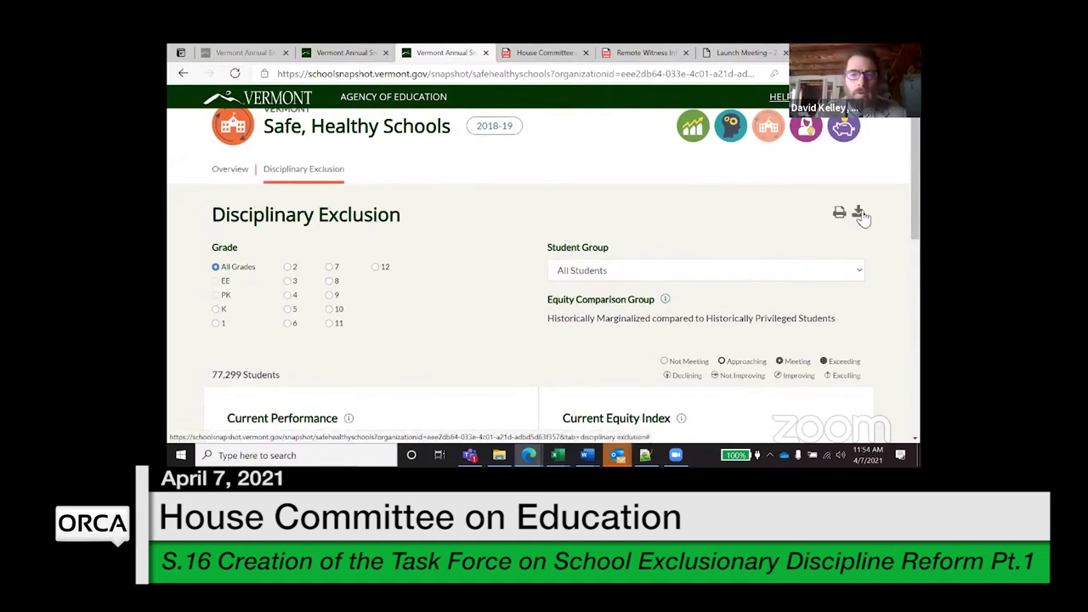
{"action": "scroll", "coordinate": [862, 218], "scroll_direction": "down", "scroll_amount": 1}
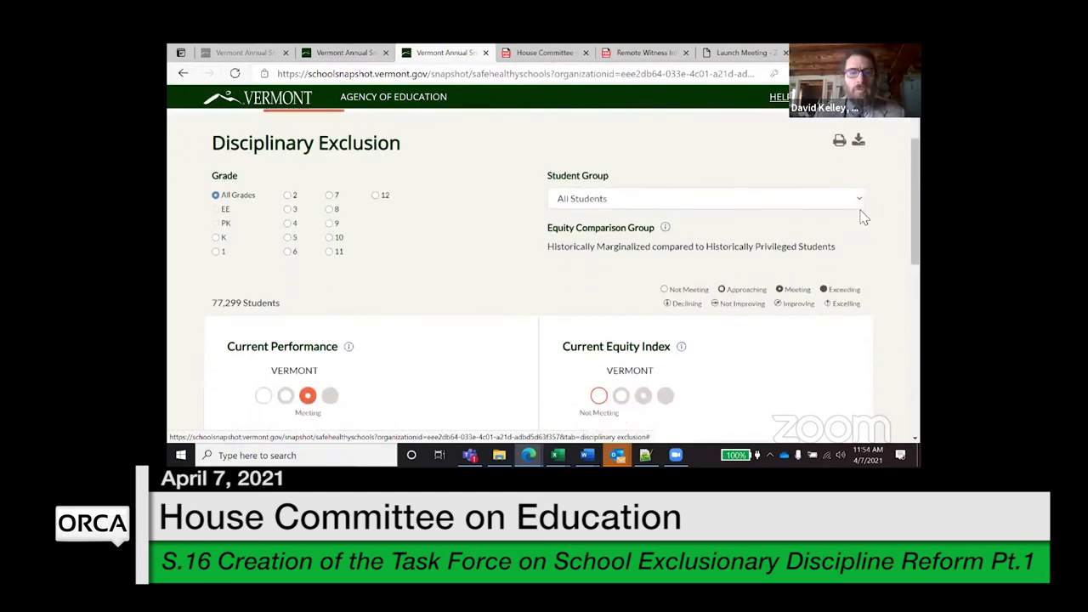
{"action": "scroll", "coordinate": [614, 371], "scroll_direction": "down", "scroll_amount": 1}
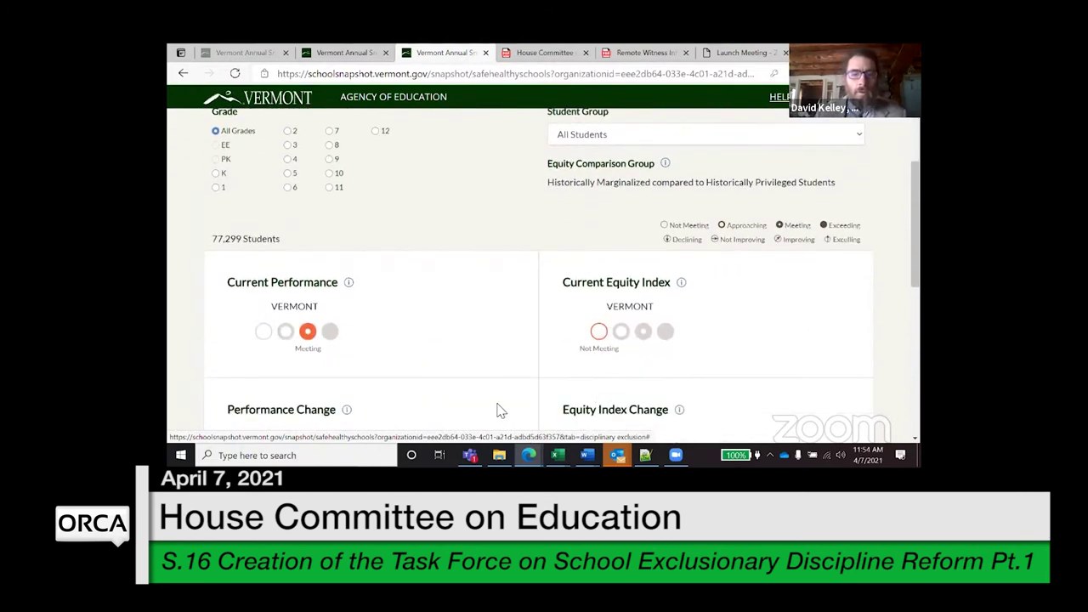
{"action": "scroll", "coordinate": [498, 408], "scroll_direction": "down", "scroll_amount": 1}
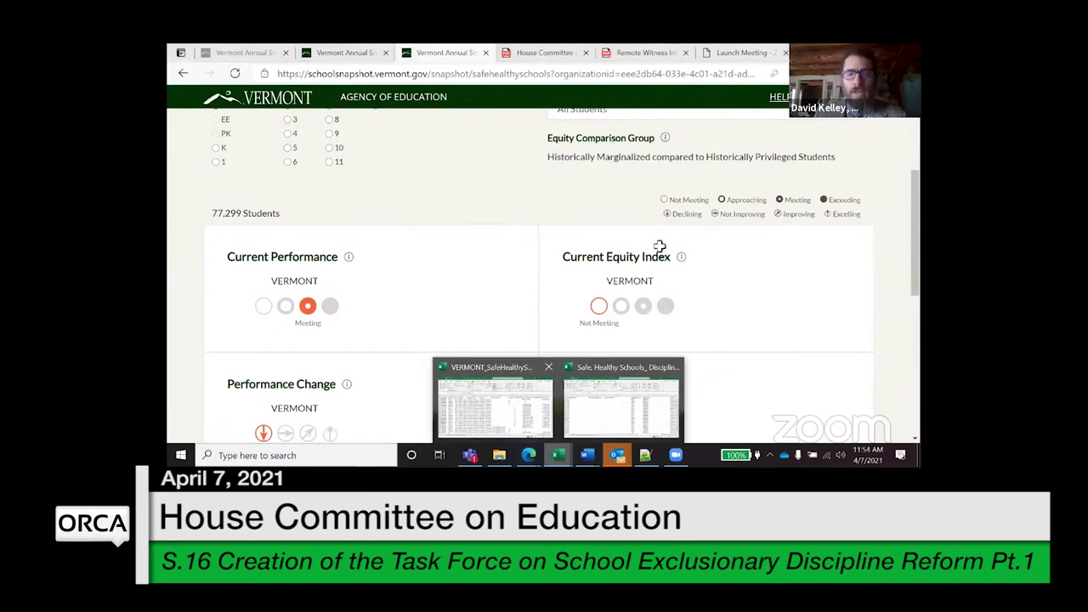
- Switch to the VERMONT_SafeHealthySchoolsDisciplinaryExclusion workbook in Excel and examine the kindergarten row's student number, performance rating and performance value
{"action": "key", "text": "alt+Tab"}
{"action": "left_click", "coordinate": [729, 190]}
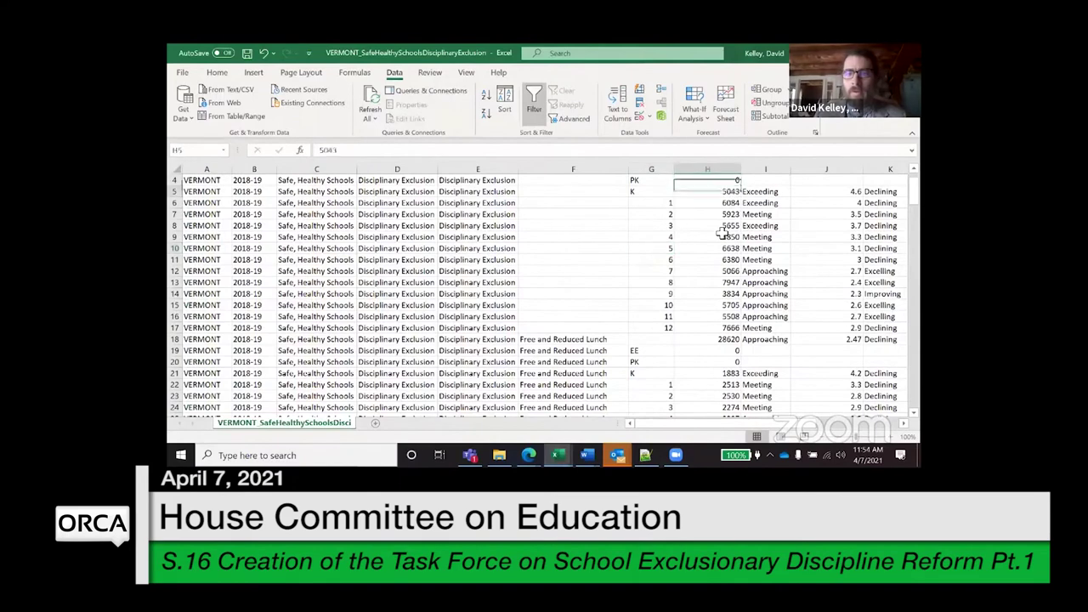
{"action": "scroll", "coordinate": [788, 271], "scroll_direction": "up", "scroll_amount": 1}
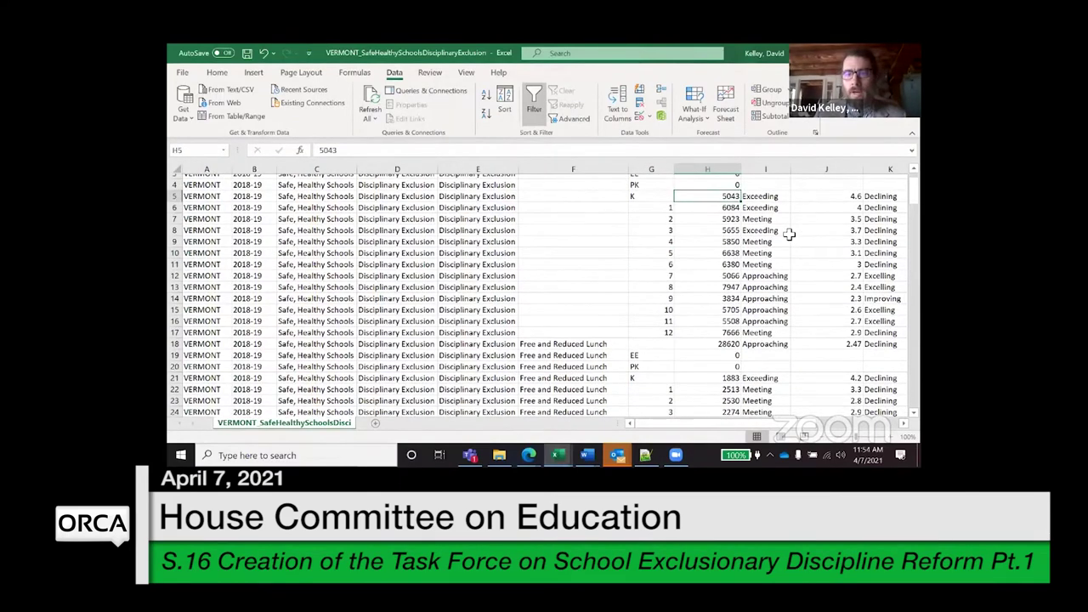
{"action": "scroll", "coordinate": [748, 237], "scroll_direction": "up", "scroll_amount": 2}
{"action": "key", "text": "Right"}
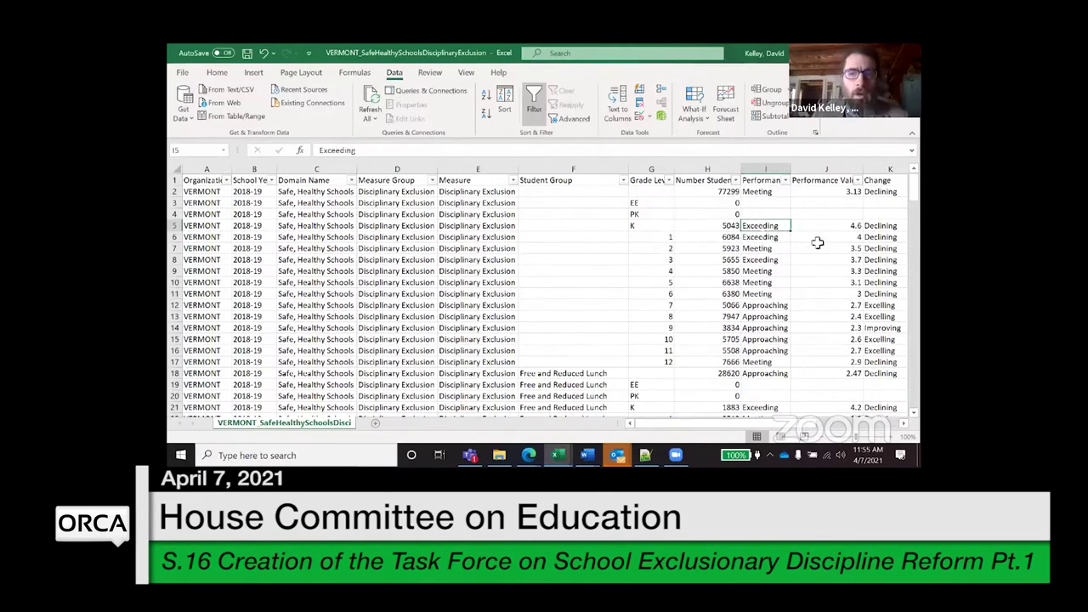
{"action": "left_click", "coordinate": [840, 227]}
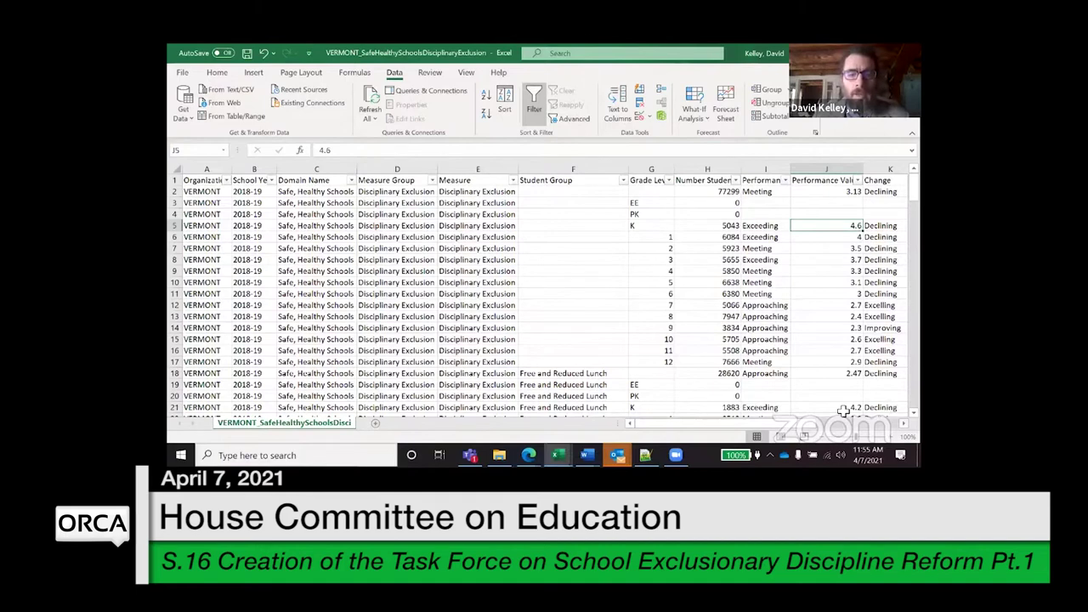
- Return to the Vermont Annual Snapshot site in the browser and look over the tutorial videos linked from its Help page
{"action": "left_click", "coordinate": [528, 455]}
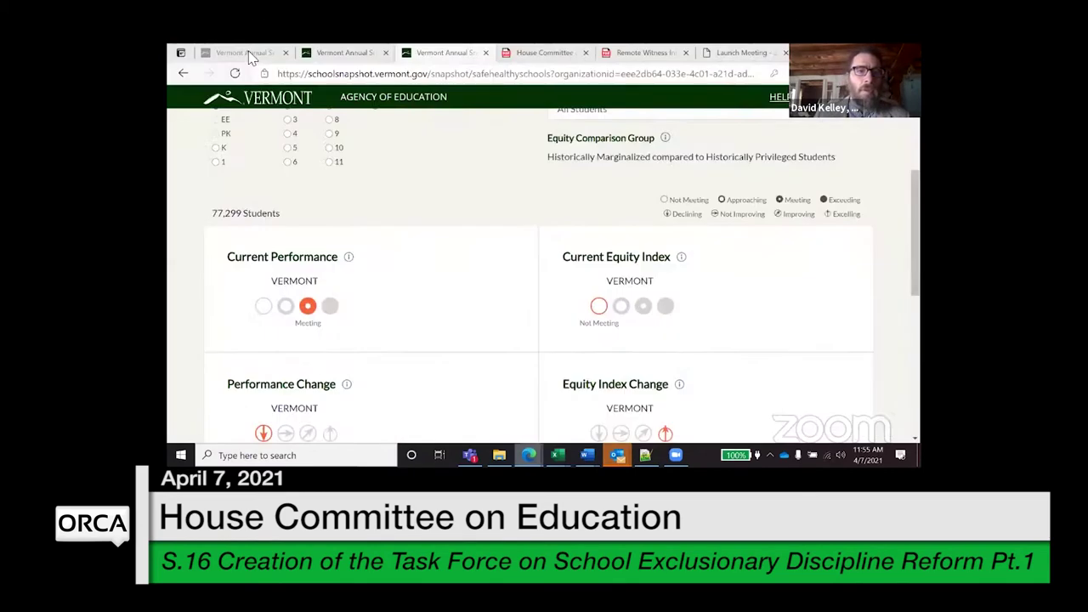
{"action": "left_click", "coordinate": [337, 306]}
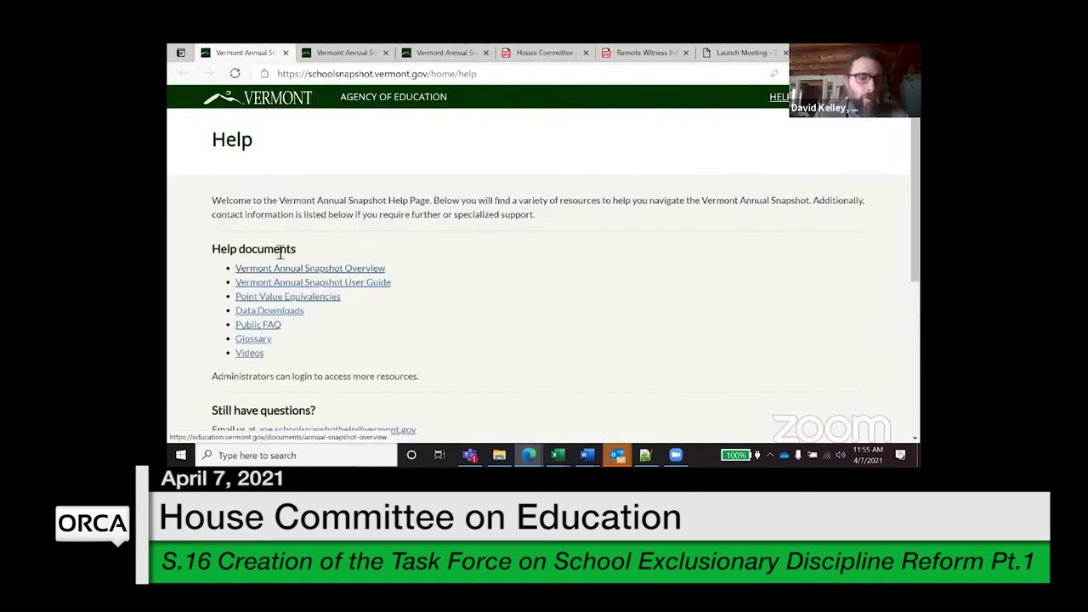
{"action": "left_click", "coordinate": [248, 355]}
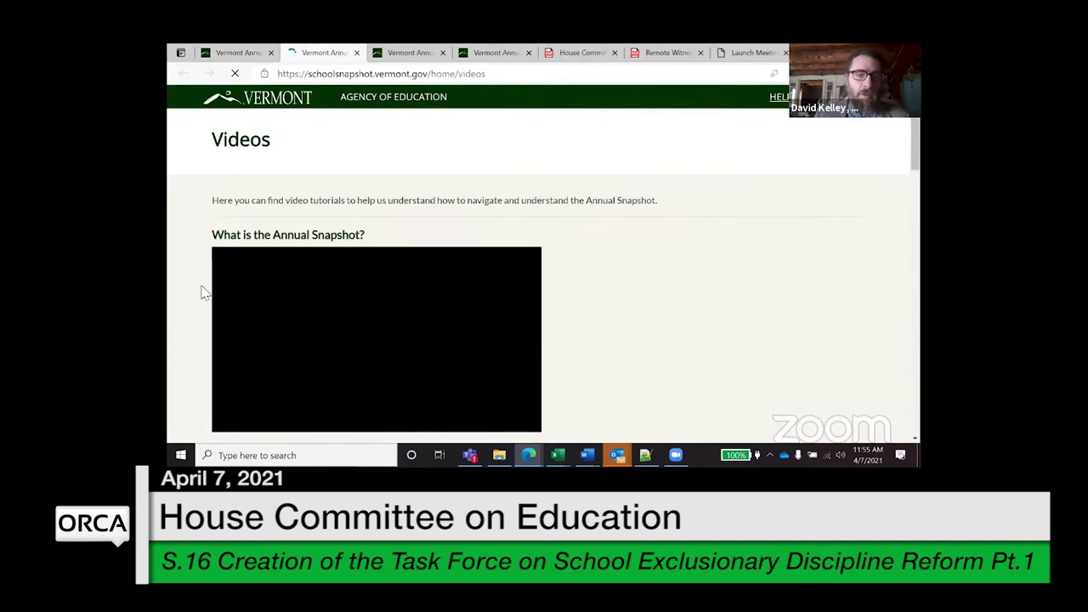
{"action": "scroll", "coordinate": [204, 293], "scroll_direction": "down", "scroll_amount": 4}
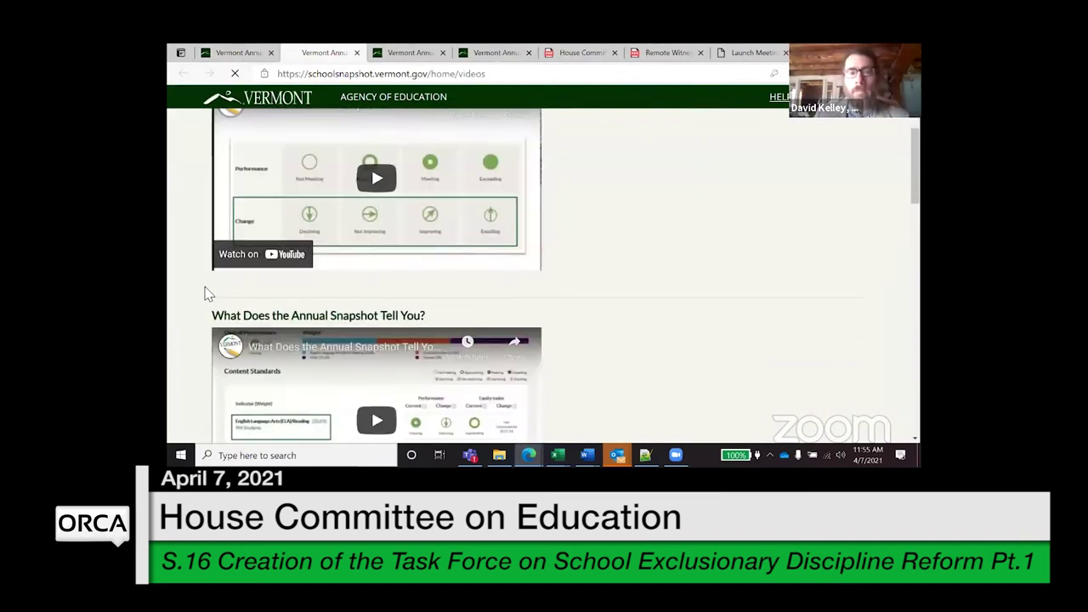
{"action": "scroll", "coordinate": [242, 267], "scroll_direction": "up", "scroll_amount": 2}
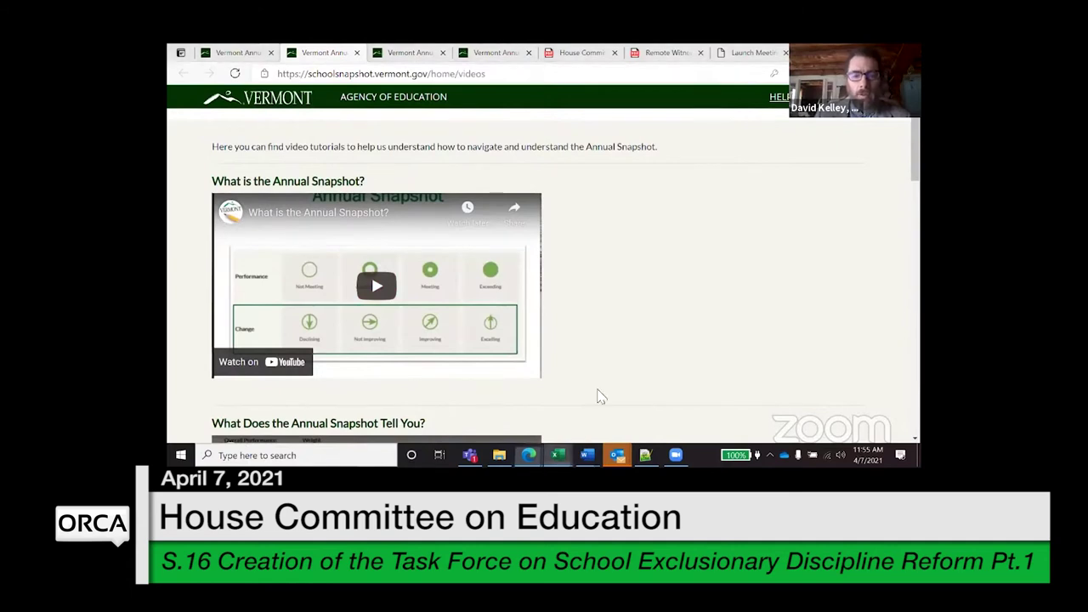
- Switch back to the disciplinary exclusion workbook in Excel and filter the Student Group column to Free and Reduced Lunch only
{"action": "left_click", "coordinate": [556, 455]}
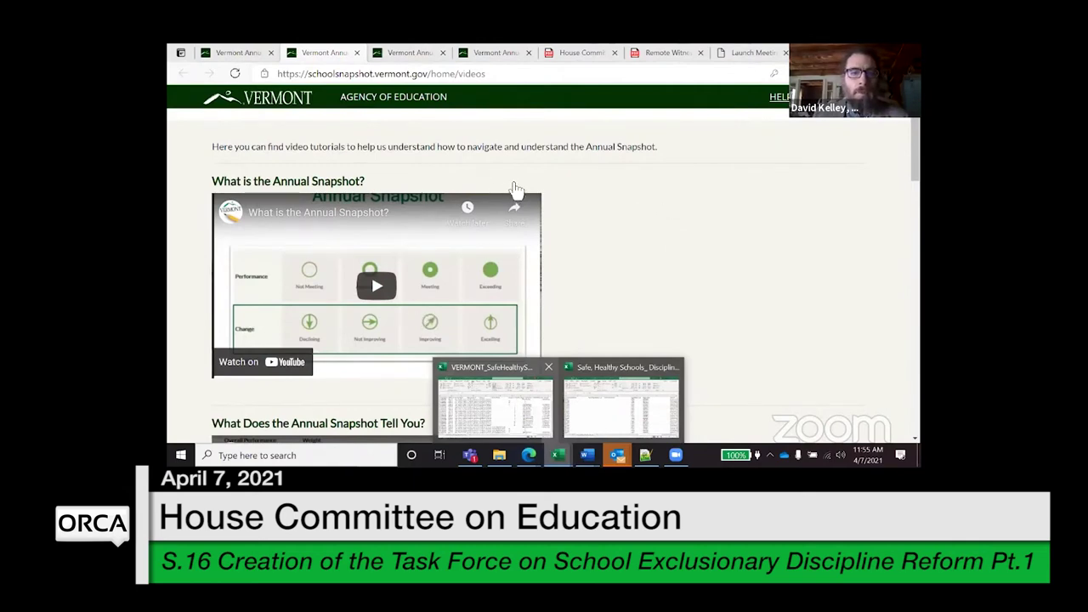
{"action": "key", "text": "alt+Tab"}
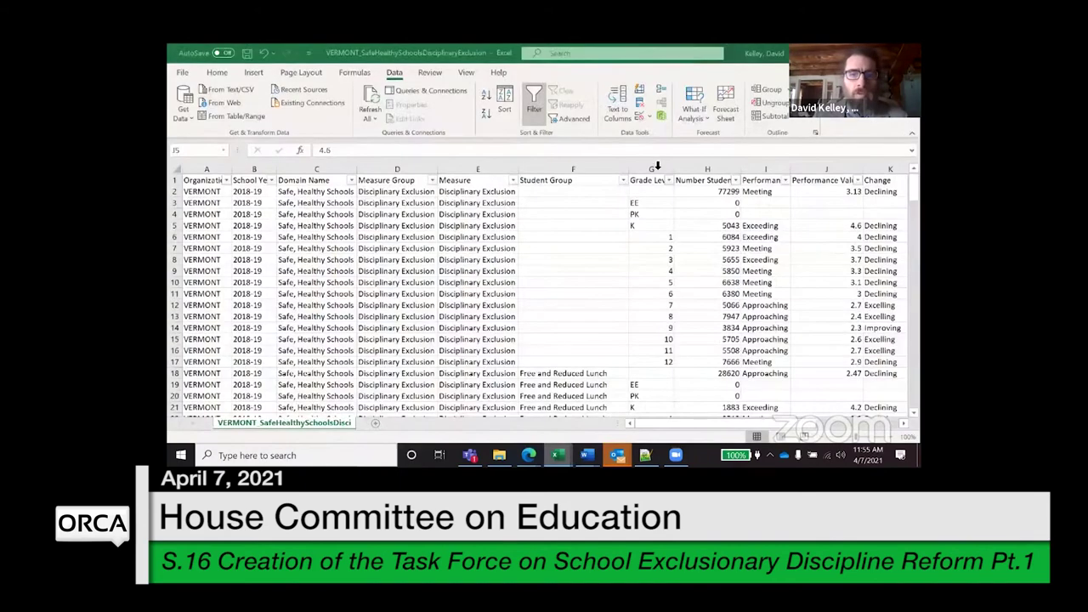
{"action": "left_click", "coordinate": [623, 180]}
{"action": "left_click", "coordinate": [493, 311]}
{"action": "left_click", "coordinate": [493, 343]}
{"action": "left_click", "coordinate": [546, 421]}
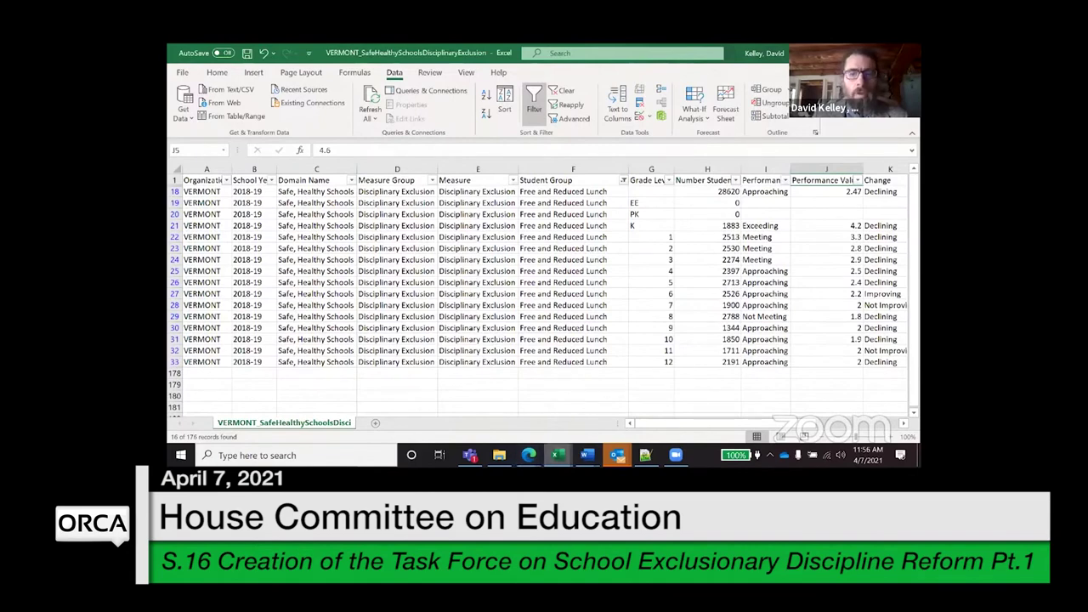
- Examine the filtered rows' grade levels, performance values and change ratings, leaving the Student Group filter as set
{"action": "mouse_move", "coordinate": [556, 454]}
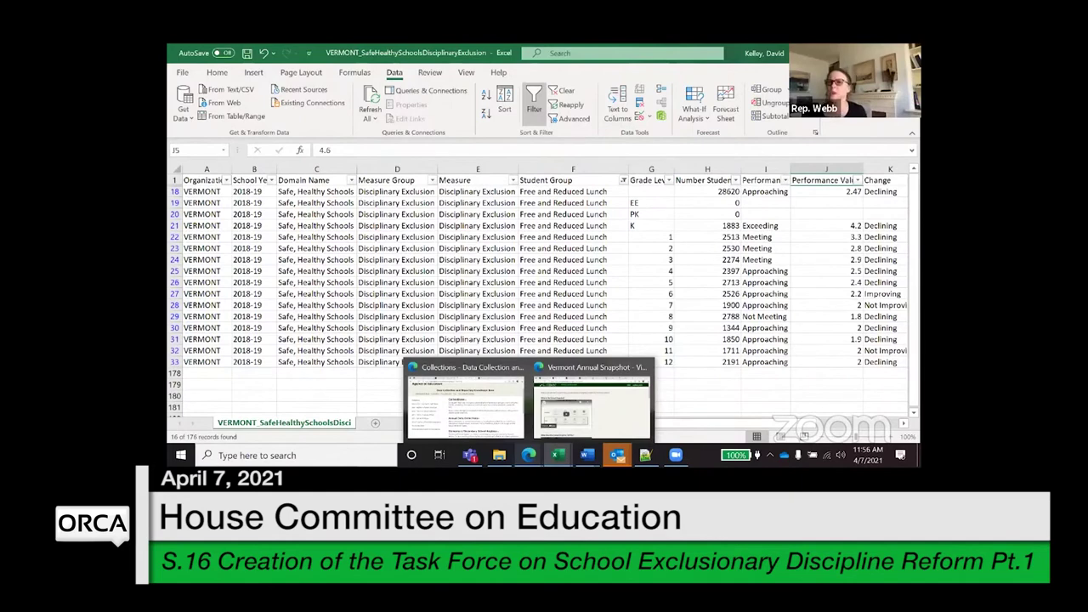
{"action": "left_click", "coordinate": [584, 351]}
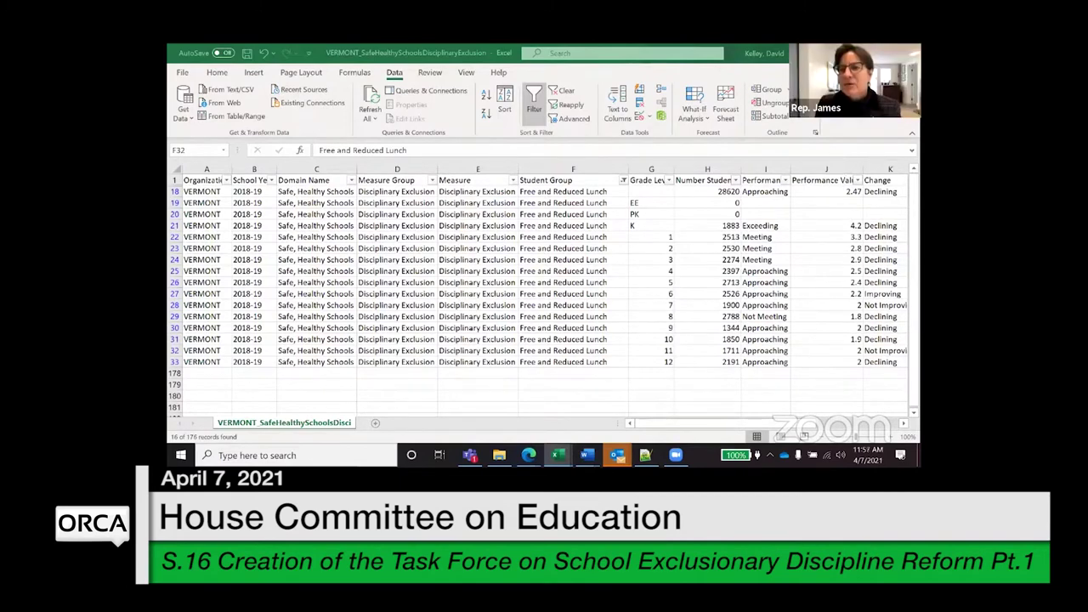
{"action": "left_click", "coordinate": [878, 283]}
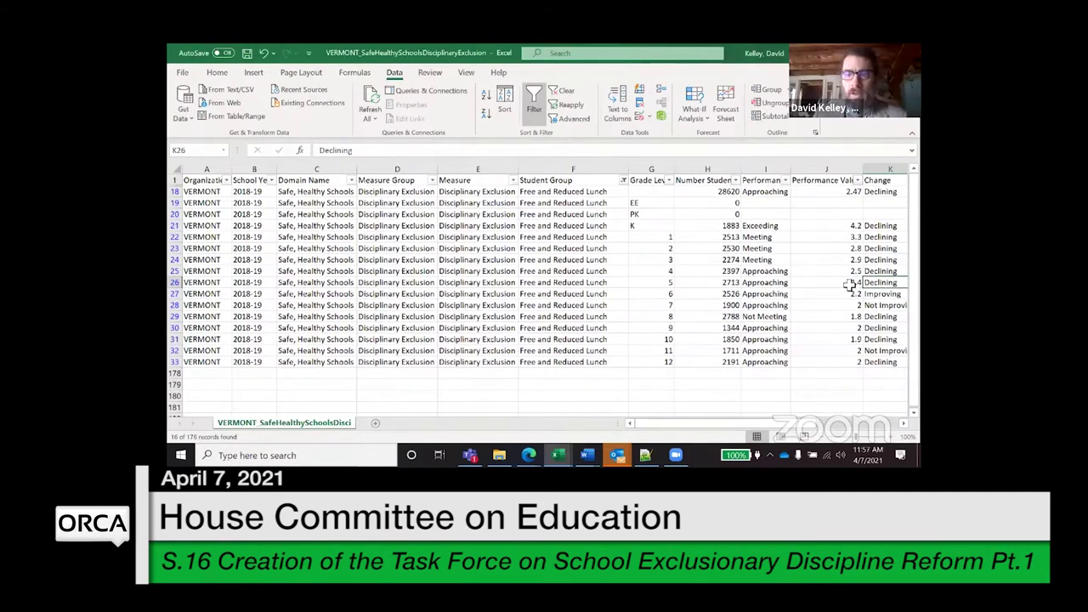
{"action": "left_click", "coordinate": [849, 285]}
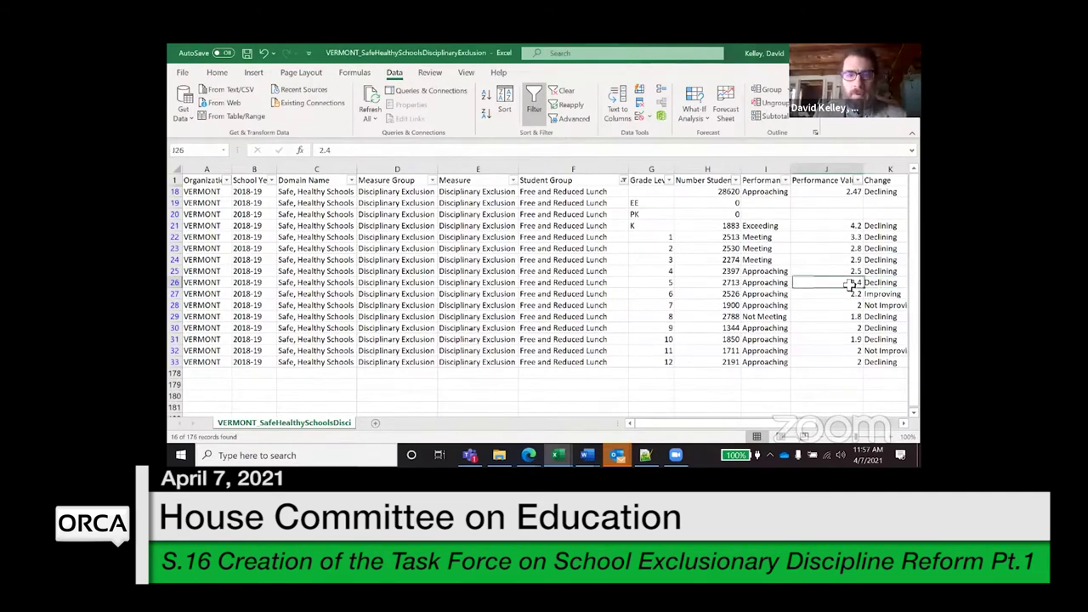
{"action": "left_click", "coordinate": [648, 286]}
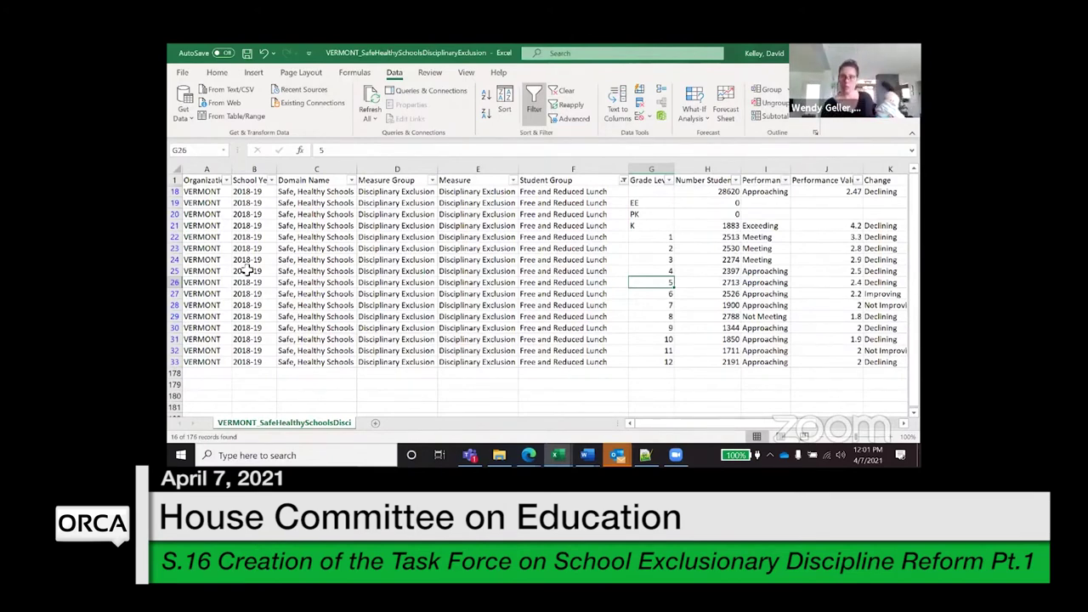
{"action": "mouse_move", "coordinate": [529, 454]}
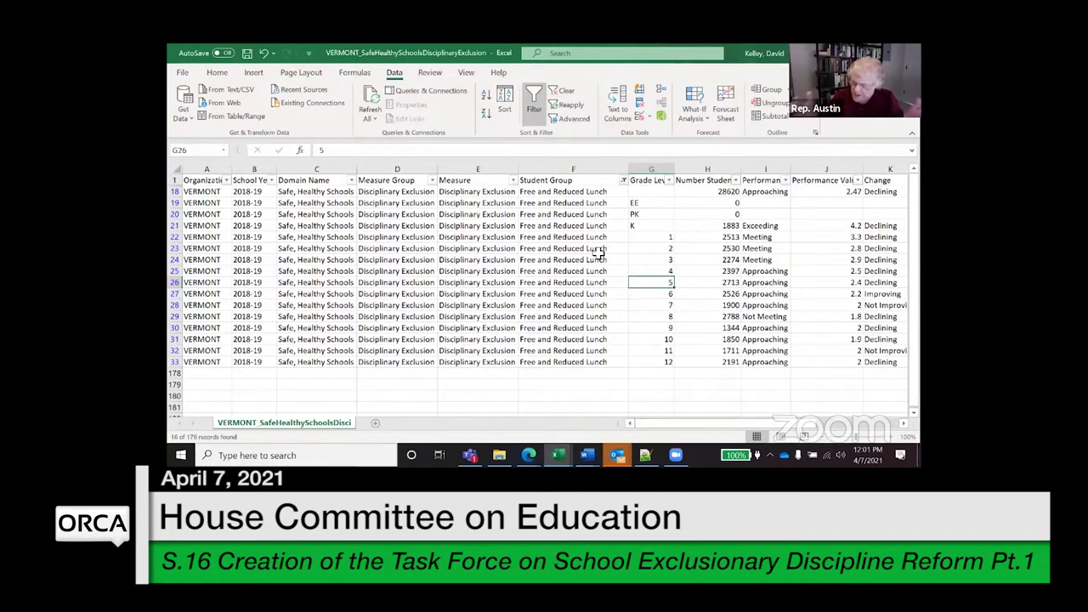
{"action": "left_click", "coordinate": [623, 180]}
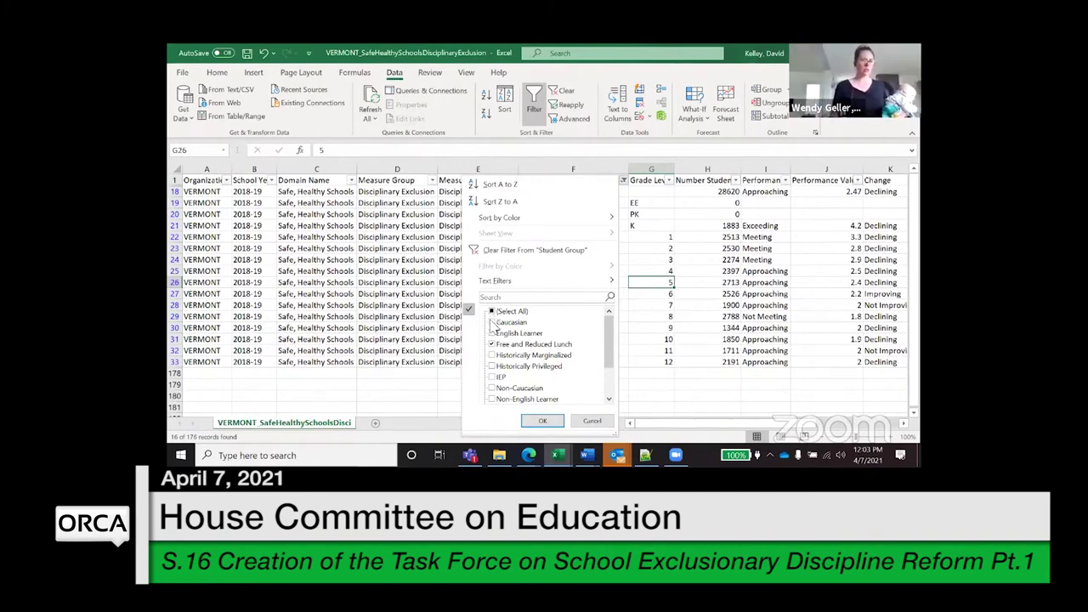
{"action": "key", "text": "Escape"}
- Switch to the Vermont Education Dashboard's Student Characteristics page in the browser and choose Spaulding HSUD #41 (School) as the school
{"action": "mouse_move", "coordinate": [528, 455]}
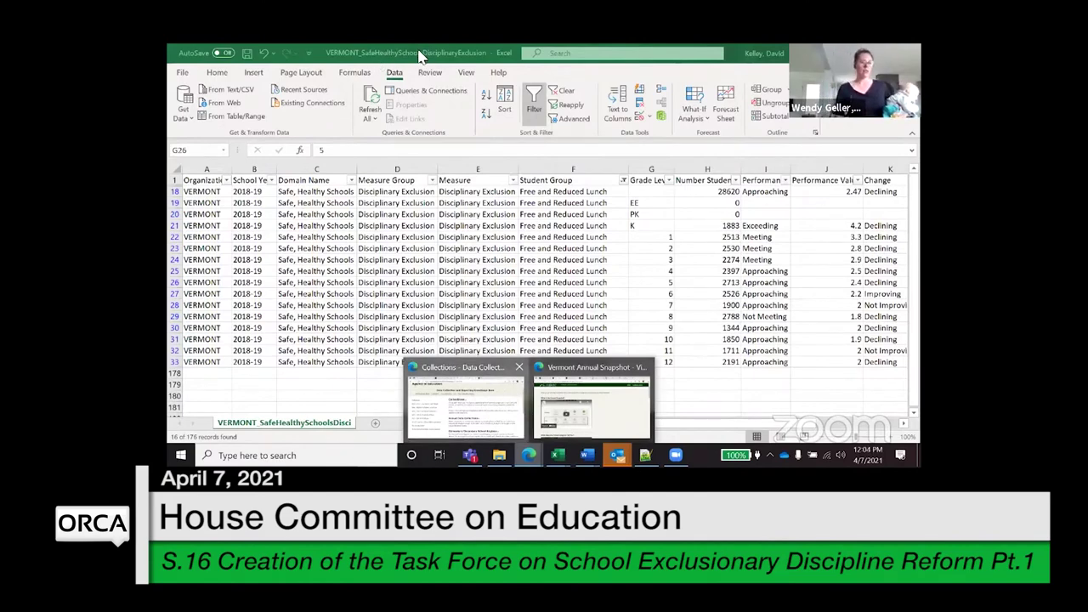
{"action": "key", "text": "alt+Tab"}
{"action": "key", "text": "ctrl+shift+Tab"}
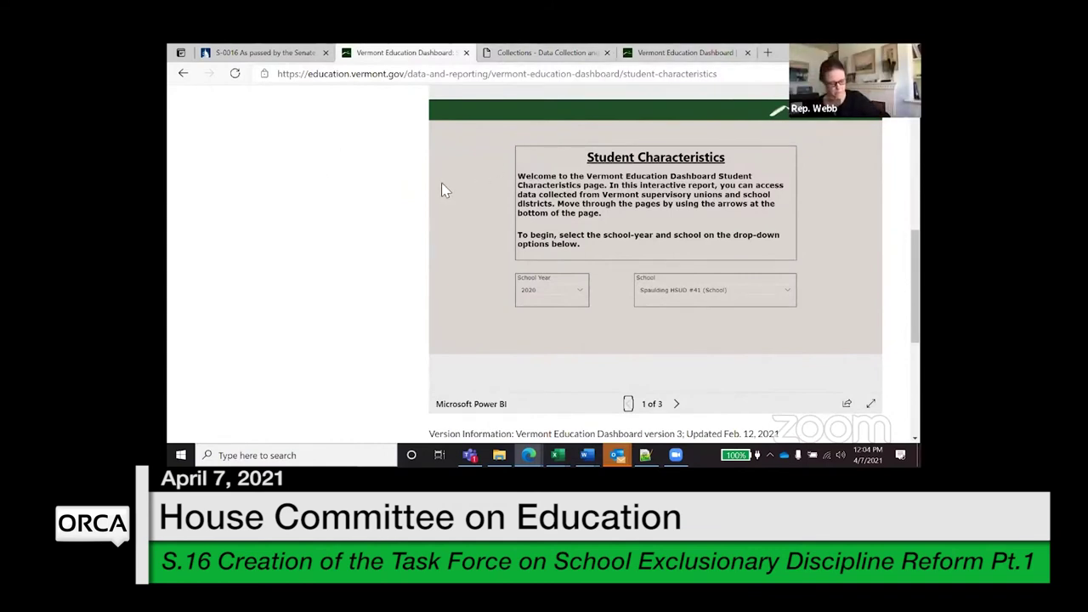
{"action": "scroll", "coordinate": [379, 187], "scroll_direction": "down", "scroll_amount": 1}
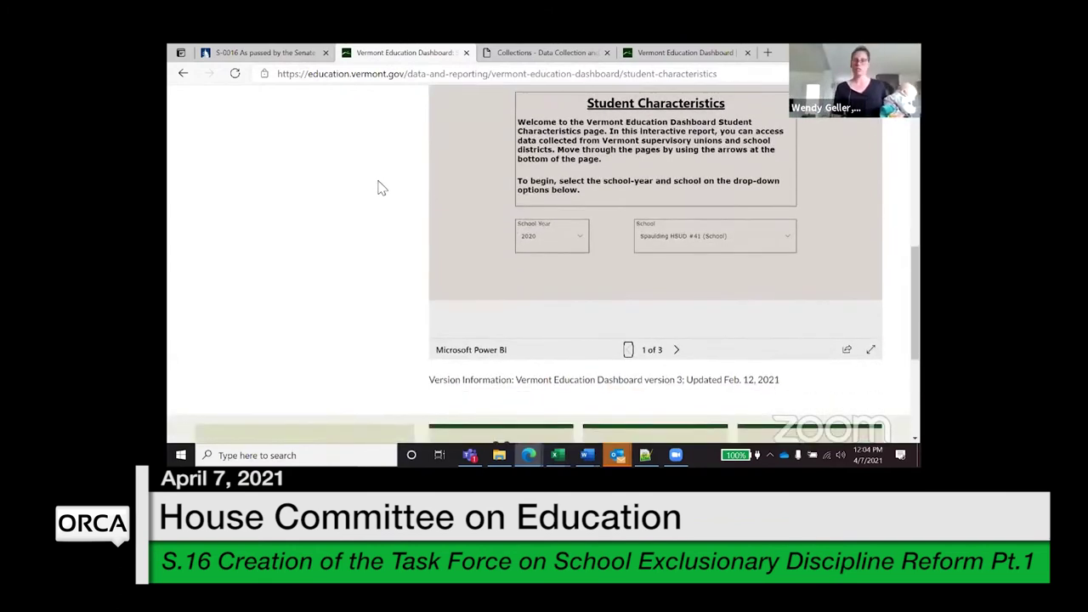
{"action": "left_click", "coordinate": [790, 238]}
{"action": "left_click", "coordinate": [789, 238]}
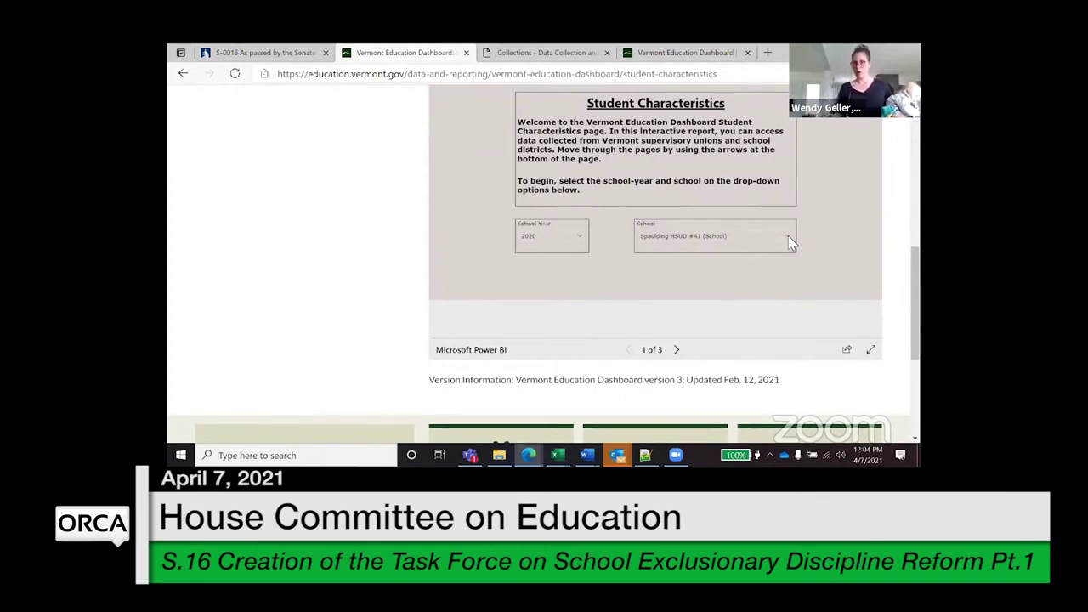
{"action": "left_click", "coordinate": [789, 238]}
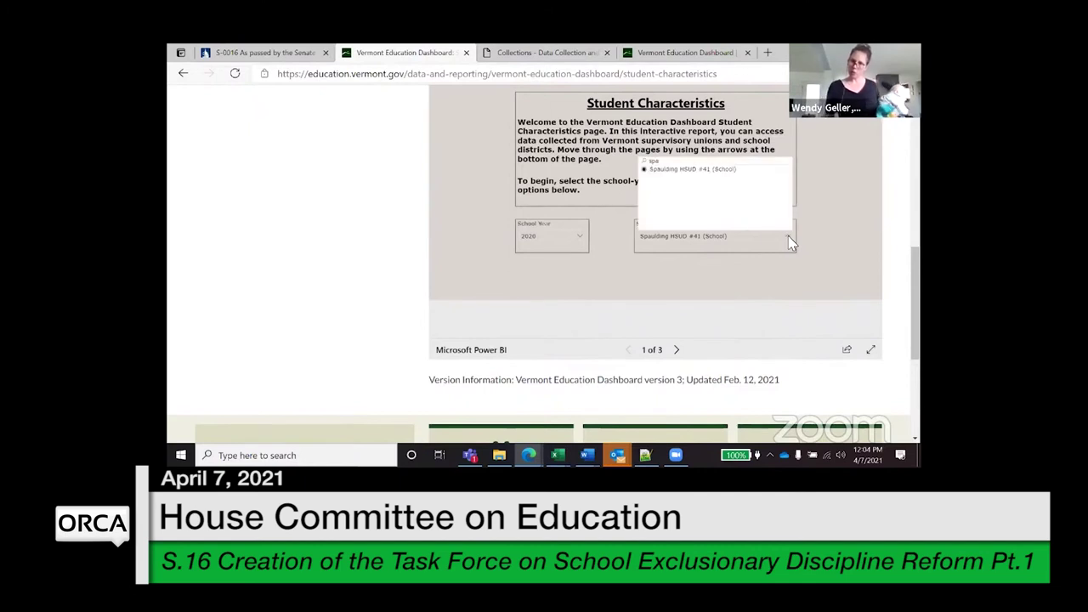
{"action": "left_click", "coordinate": [649, 171]}
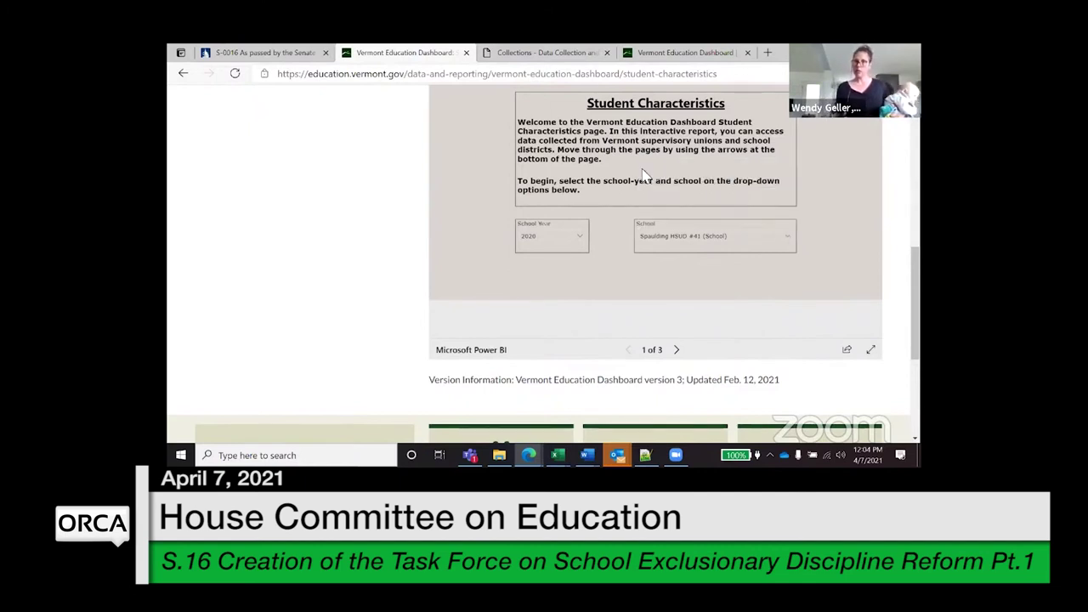
- Browse the schools available in the Student Characteristics report's school selector
{"action": "left_click", "coordinate": [785, 239]}
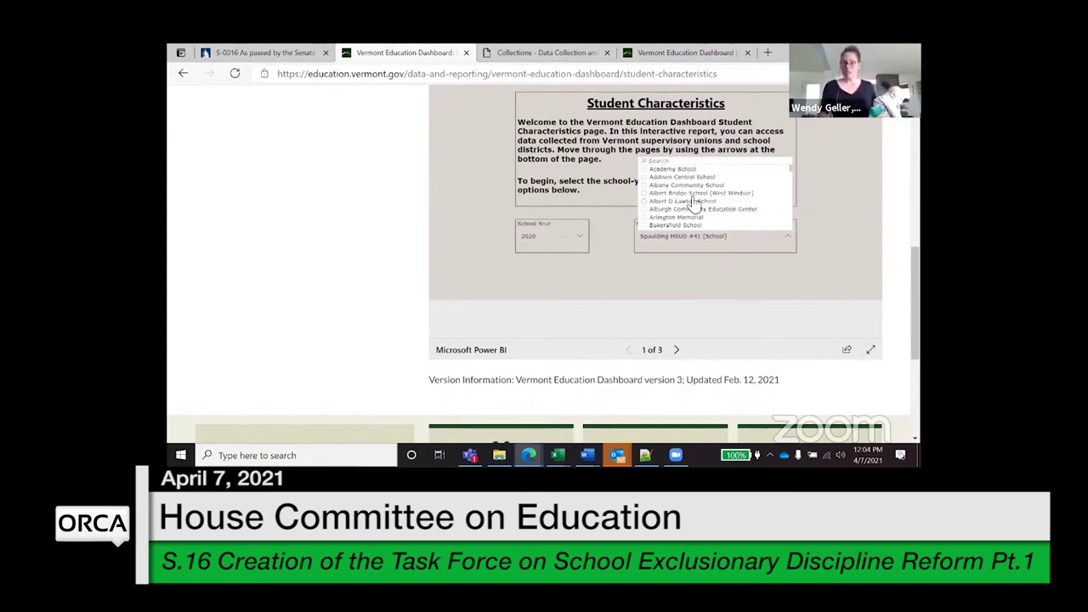
{"action": "scroll", "coordinate": [692, 199], "scroll_direction": "down", "scroll_amount": 2}
{"action": "scroll", "coordinate": [692, 200], "scroll_direction": "down", "scroll_amount": 5}
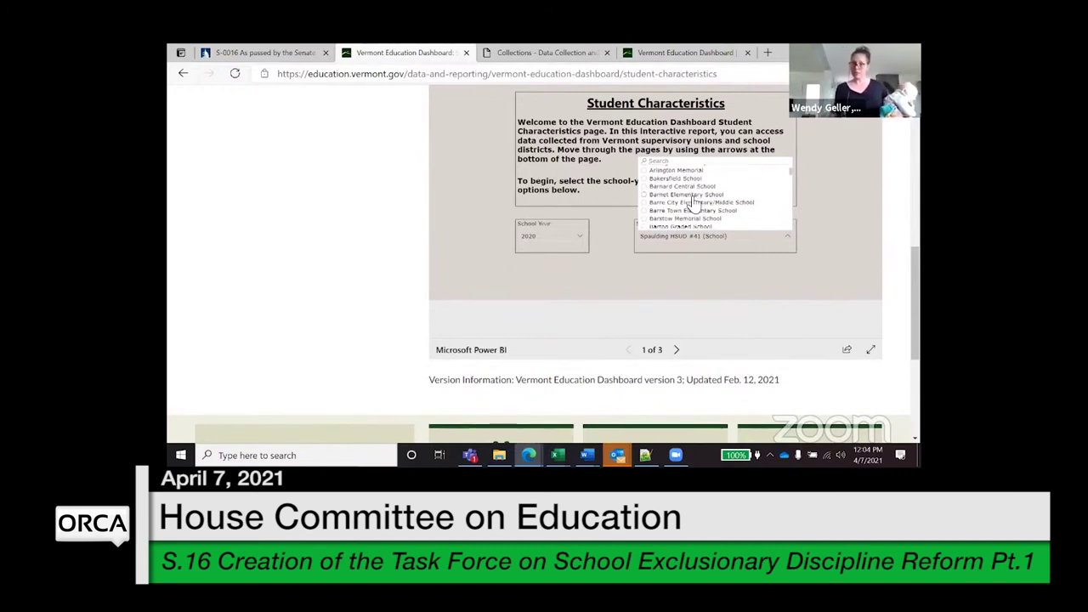
{"action": "scroll", "coordinate": [693, 199], "scroll_direction": "down", "scroll_amount": 2}
{"action": "scroll", "coordinate": [349, 240], "scroll_direction": "up", "scroll_amount": 2}
- Review the Student Characteristics page's introductory text and the first page of its embedded report
{"action": "scroll", "coordinate": [350, 243], "scroll_direction": "up", "scroll_amount": 2}
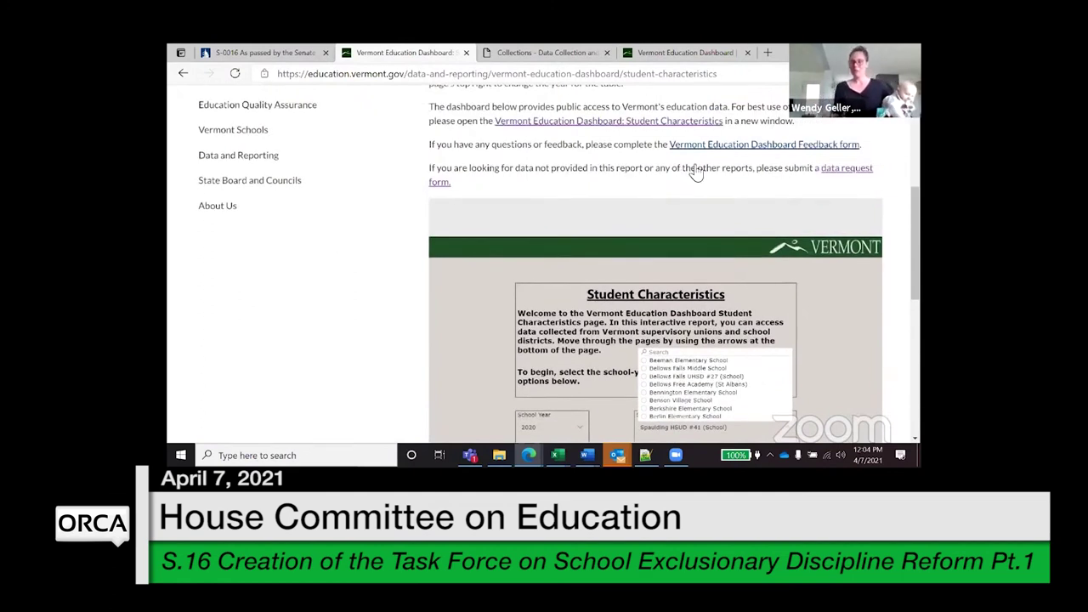
{"action": "scroll", "coordinate": [695, 172], "scroll_direction": "up", "scroll_amount": 1}
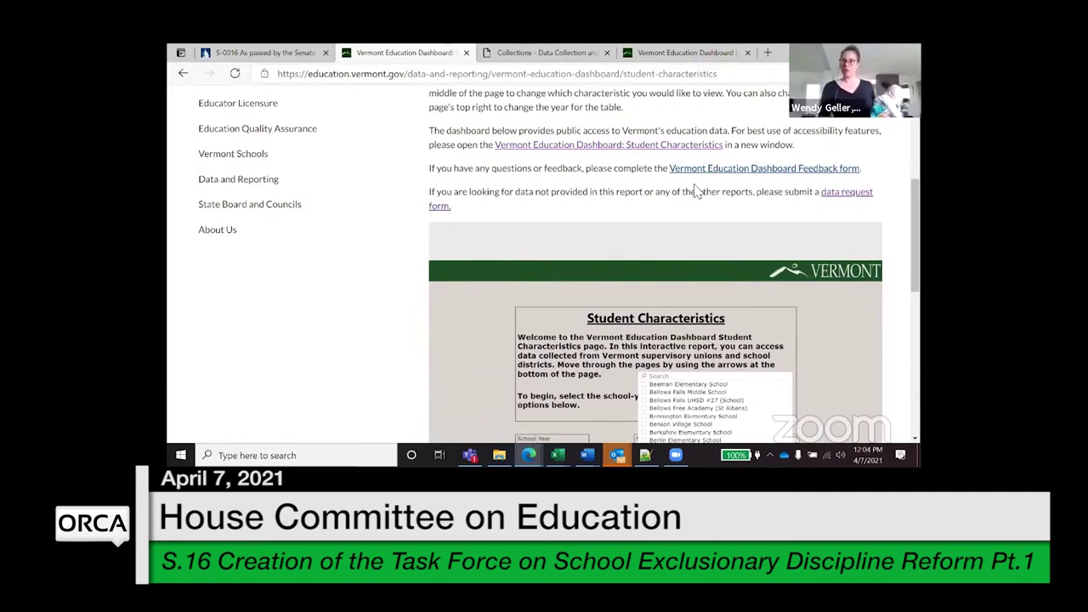
{"action": "scroll", "coordinate": [695, 192], "scroll_direction": "down", "scroll_amount": 5}
{"action": "scroll", "coordinate": [841, 330], "scroll_direction": "up", "scroll_amount": 1}
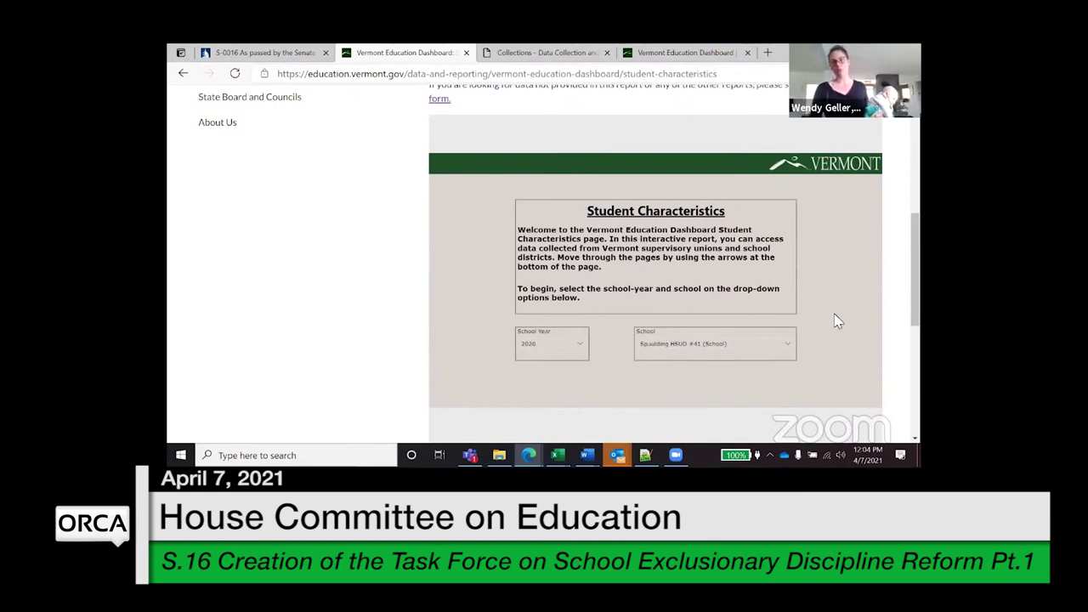
{"action": "scroll", "coordinate": [837, 321], "scroll_direction": "down", "scroll_amount": 1}
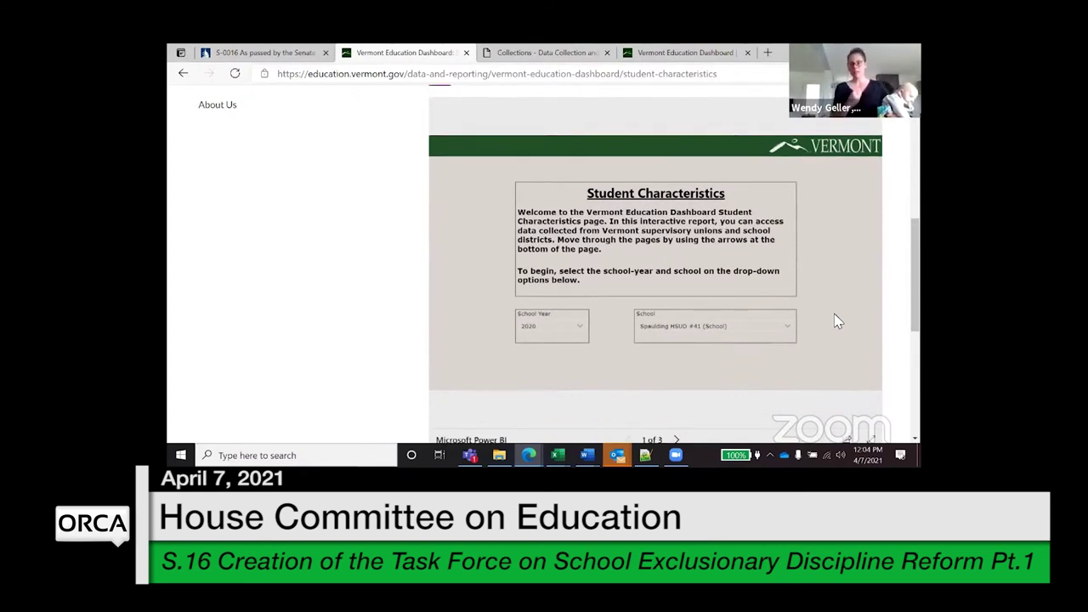
{"action": "scroll", "coordinate": [837, 321], "scroll_direction": "down", "scroll_amount": 2}
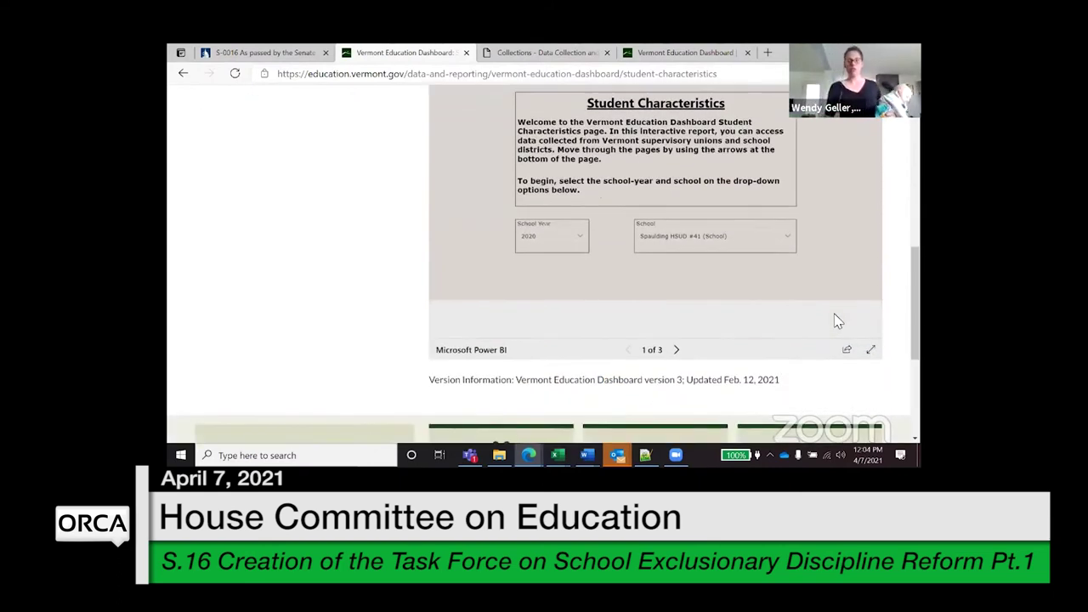